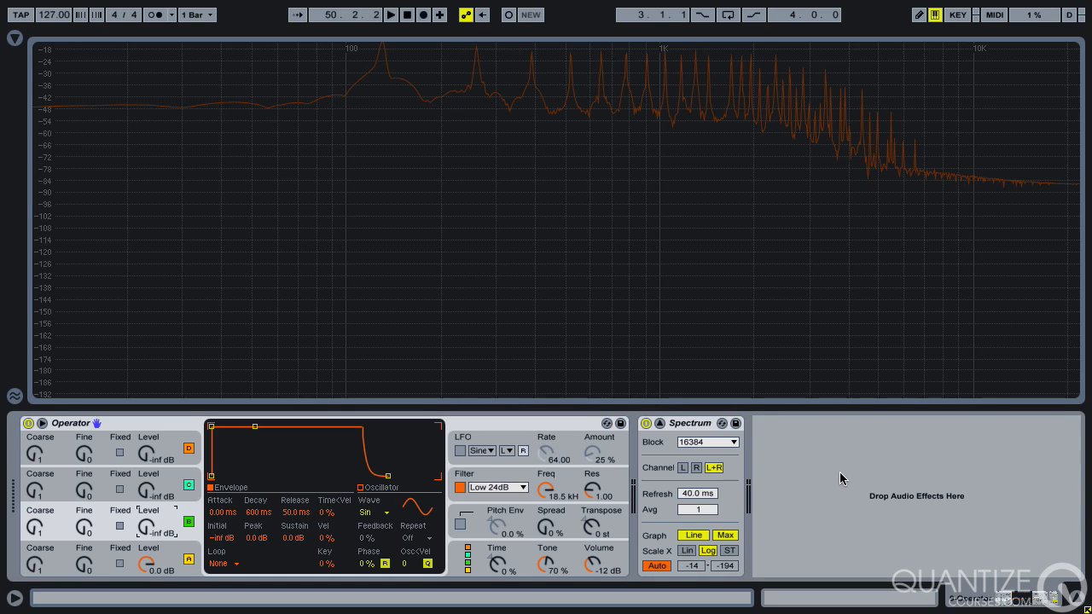
# Turn on Operator's LFO, play test notes, and raise the LFO amount to 52 %.
pyautogui.press('a')
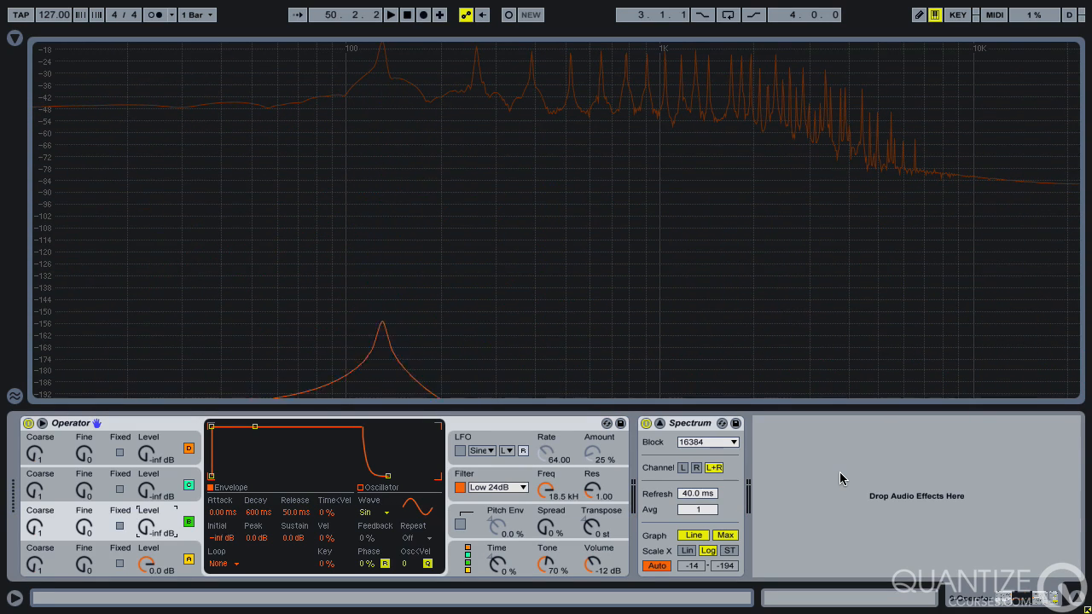
pyautogui.click(459, 451)
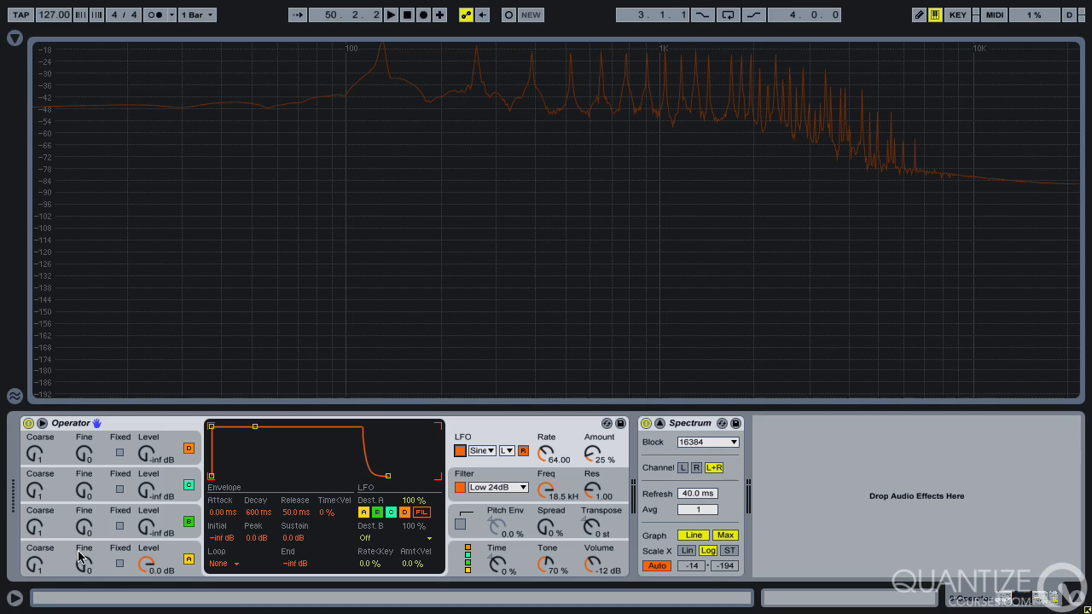
pyautogui.press('a')
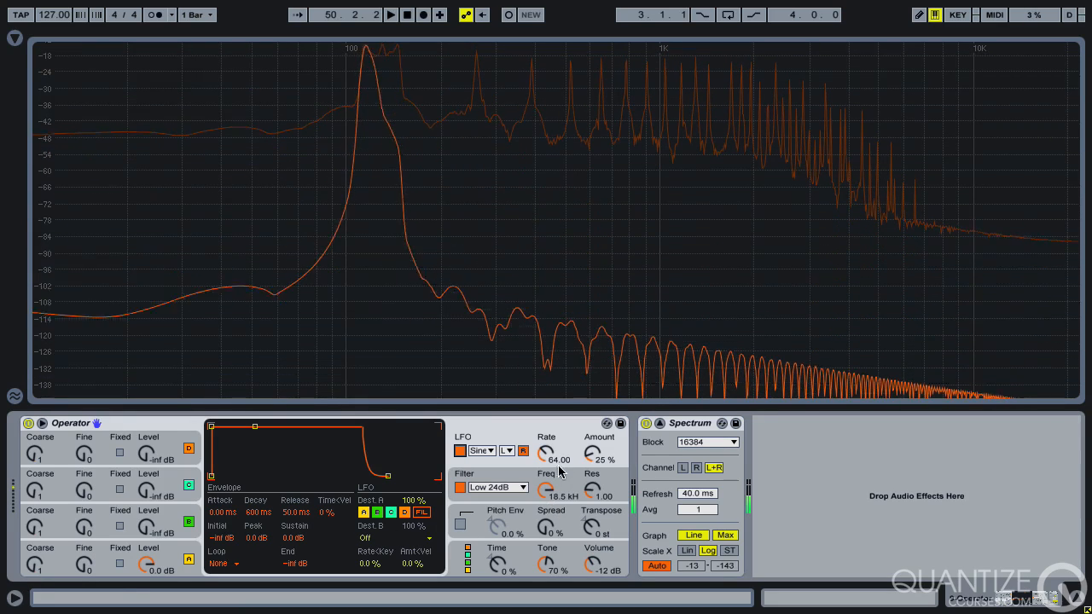
pyautogui.moveTo(597, 452); pyautogui.dragTo(596, 427)
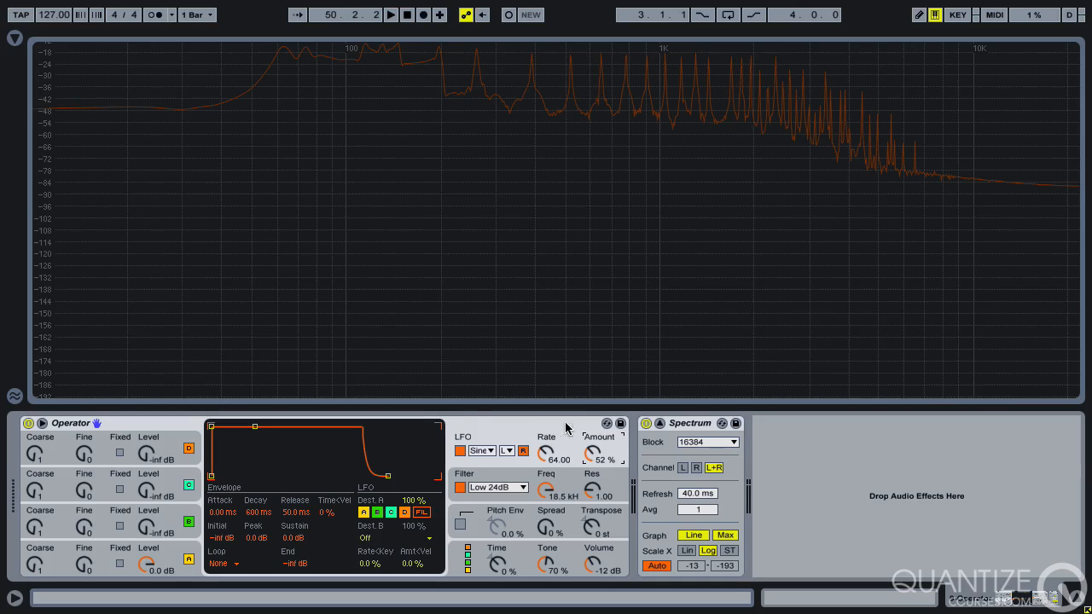
# Switch the LFO to its high frequency range and sweep its rate, ending at 101.20.
pyautogui.click(507, 450)
pyautogui.click(509, 477)
pyautogui.moveTo(546, 459); pyautogui.dragTo(546, 522)
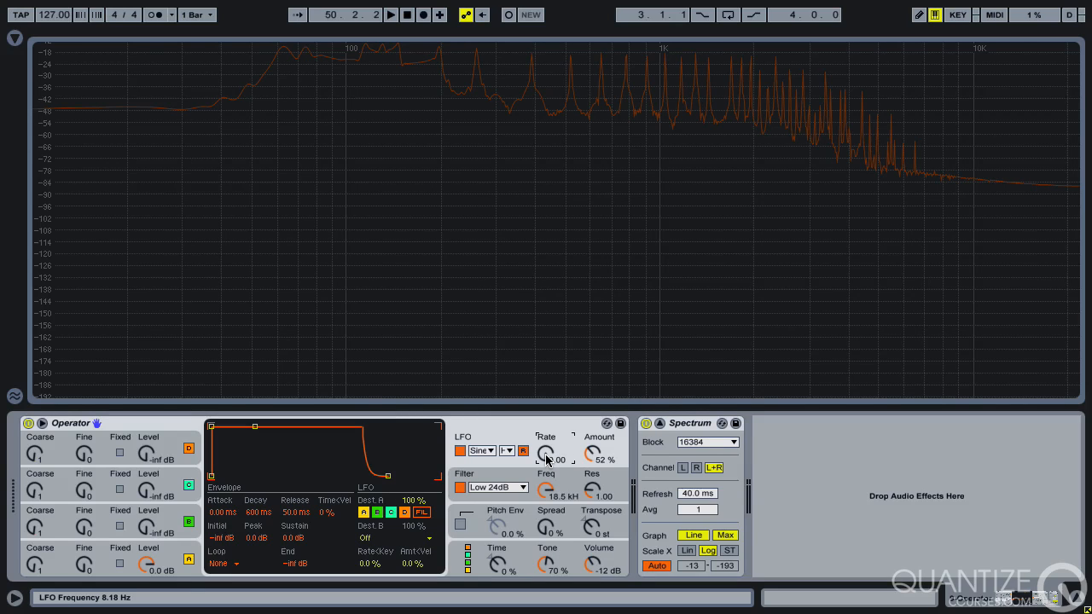
pyautogui.moveTo(546, 458); pyautogui.dragTo(547, 395)
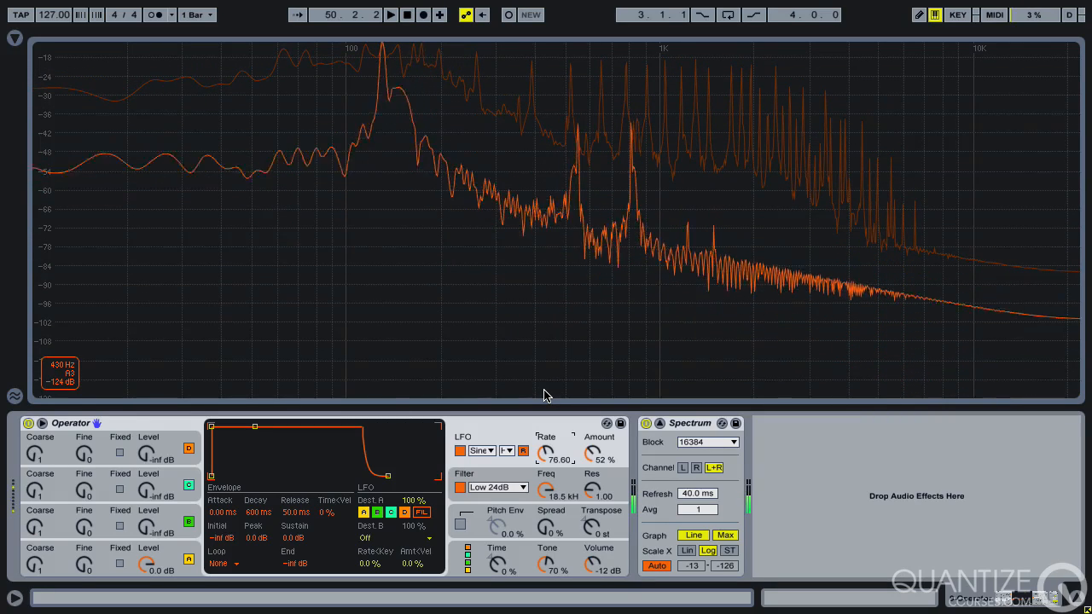
pyautogui.moveTo(544, 451); pyautogui.dragTo(544, 435)
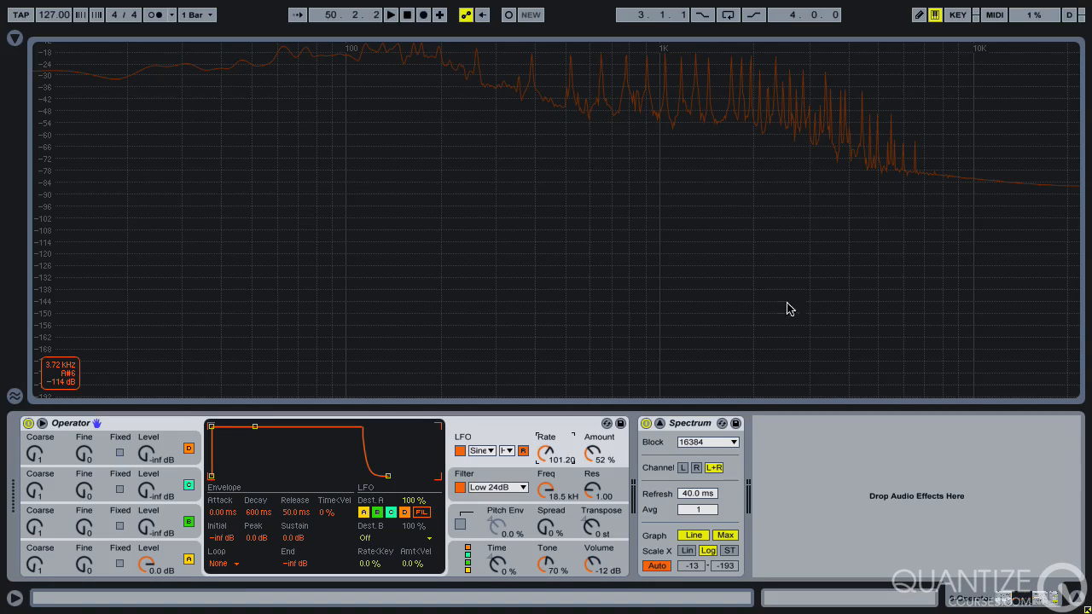
# Turn off the LFO, set oscillator B to a fixed frequency of 10 Hz, and play a test note.
pyautogui.click(459, 451)
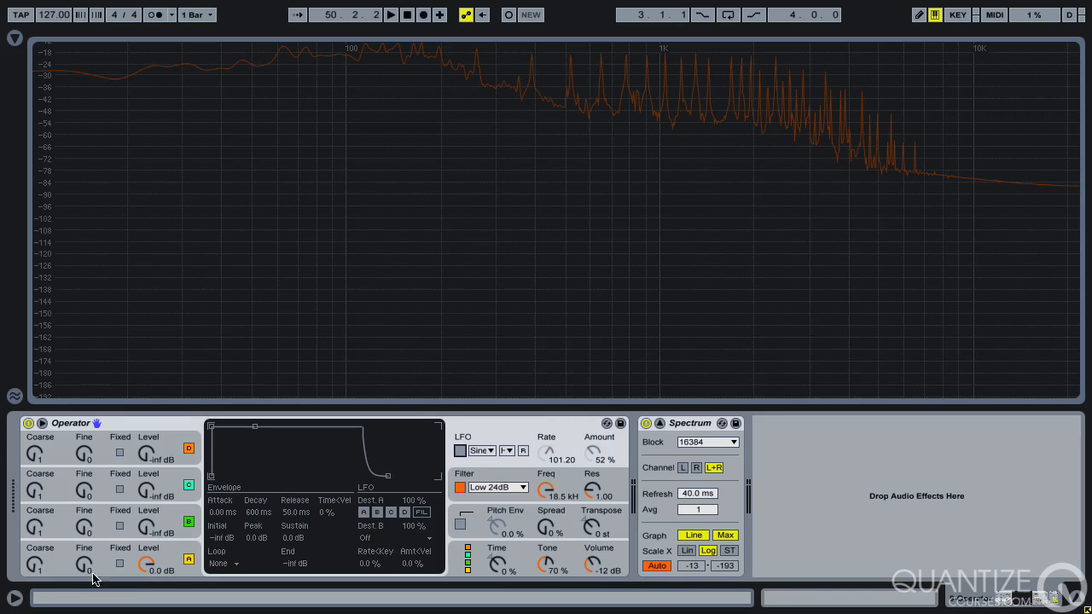
pyautogui.click(54, 533)
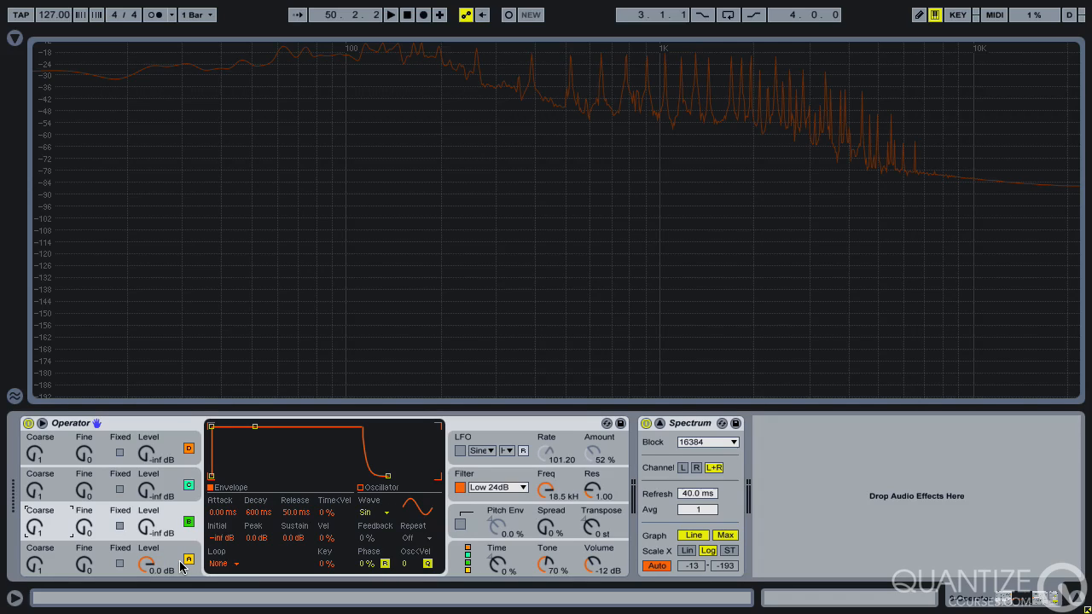
pyautogui.click(119, 527)
pyautogui.moveTo(34, 532); pyautogui.dragTo(34, 595)
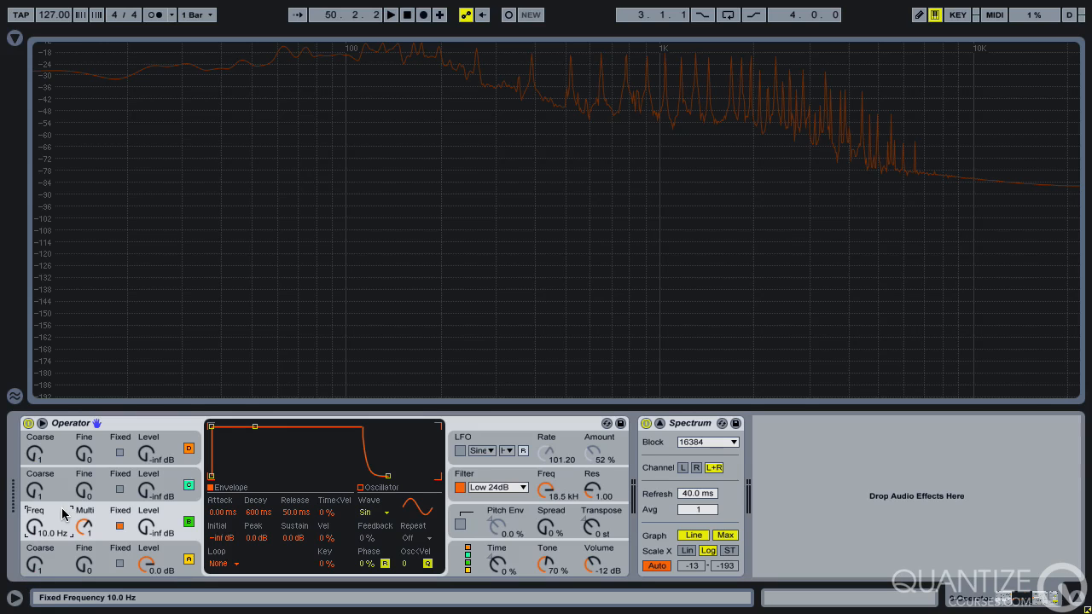
pyautogui.press('a')
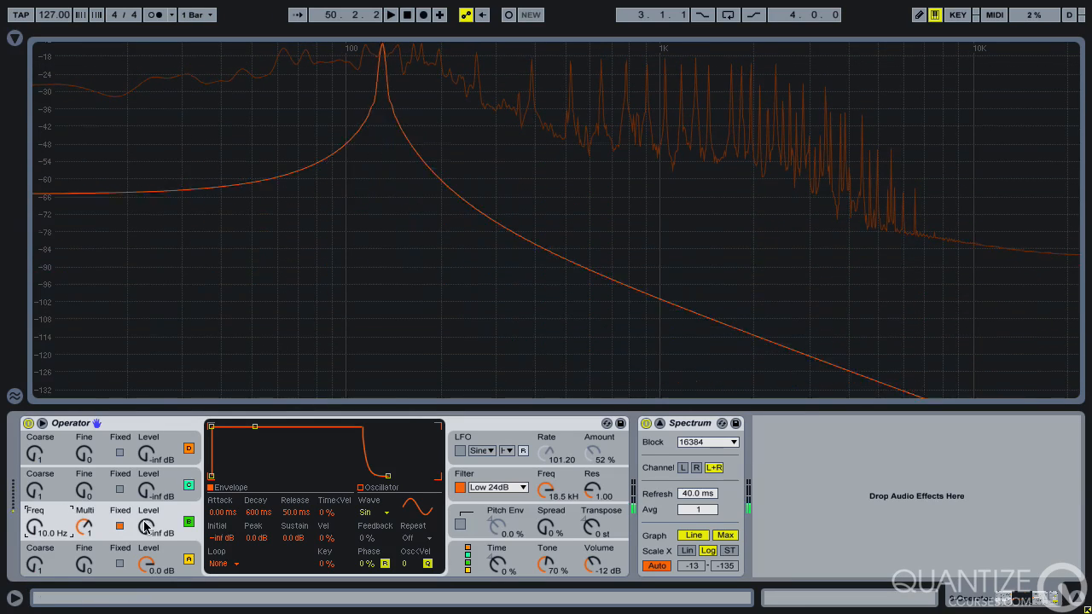
# Raise oscillator B's level to -8.9 dB and sweep its fixed frequency up to 388 Hz while playing a note.
pyautogui.moveTo(146, 527); pyautogui.dragTo(147, 481)
pyautogui.press('a')
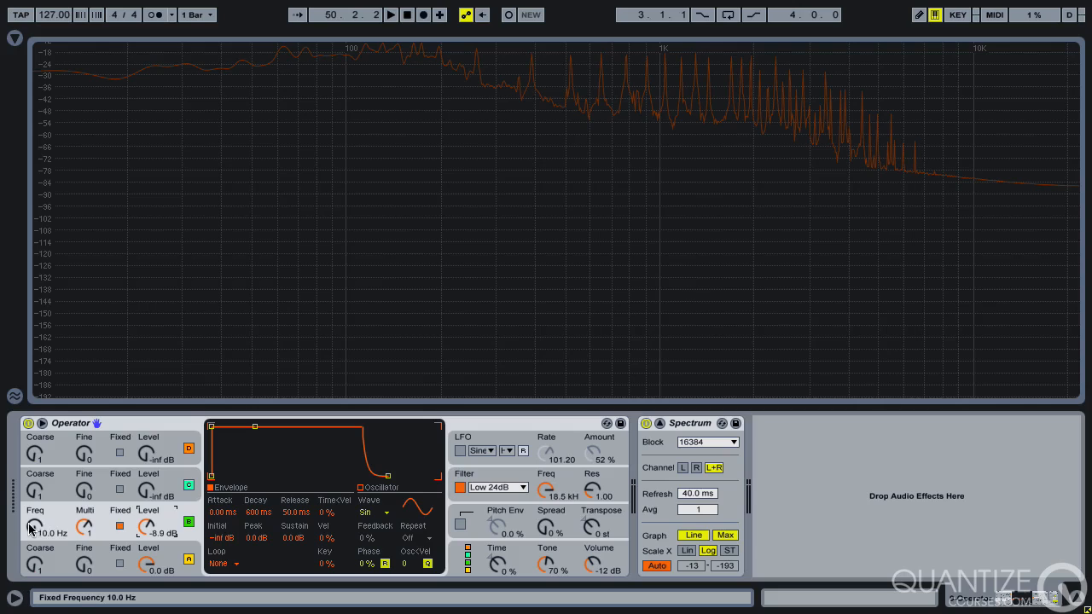
pyautogui.moveTo(31, 529); pyautogui.dragTo(34, 457)
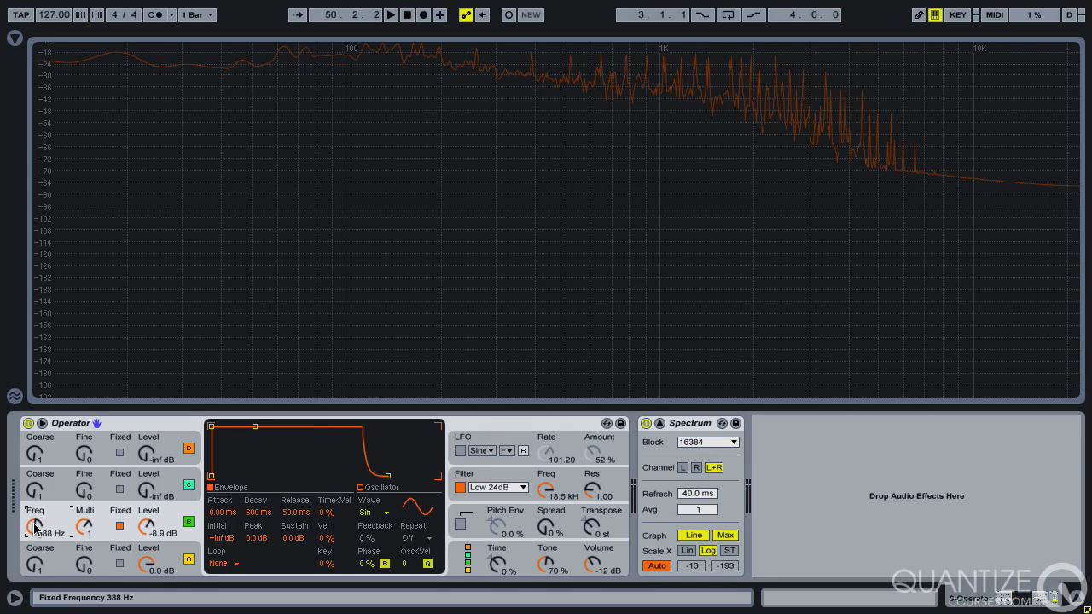
# Turn off oscillator B's fixed frequency mode and play test notes.
pyautogui.click(119, 526)
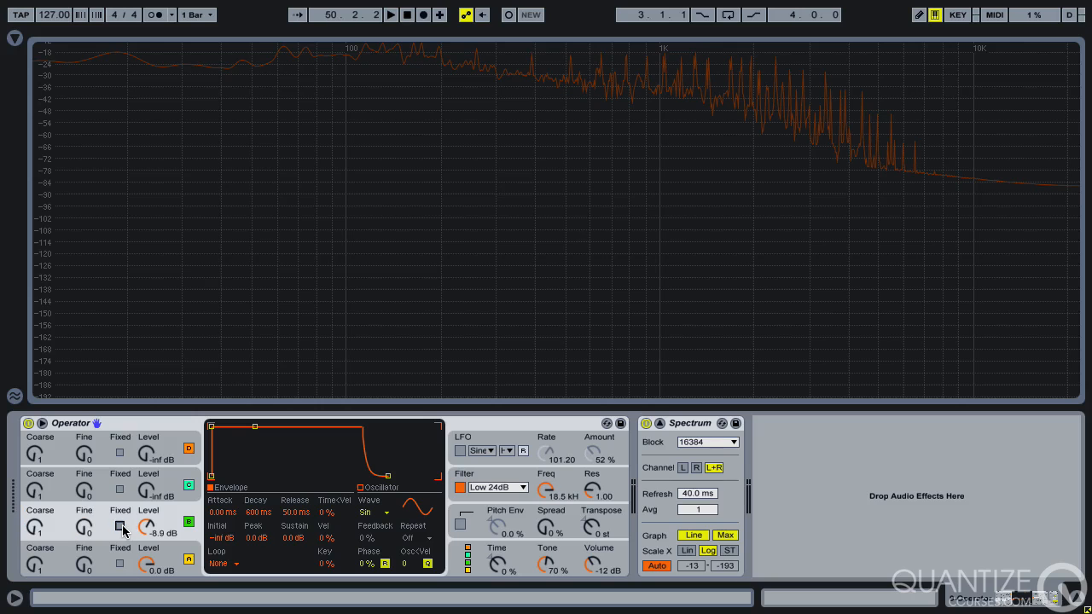
pyautogui.press('a')
pyautogui.press('a')
# Set oscillator A's envelope attack and release to 3000 ms each.
pyautogui.click(165, 552)
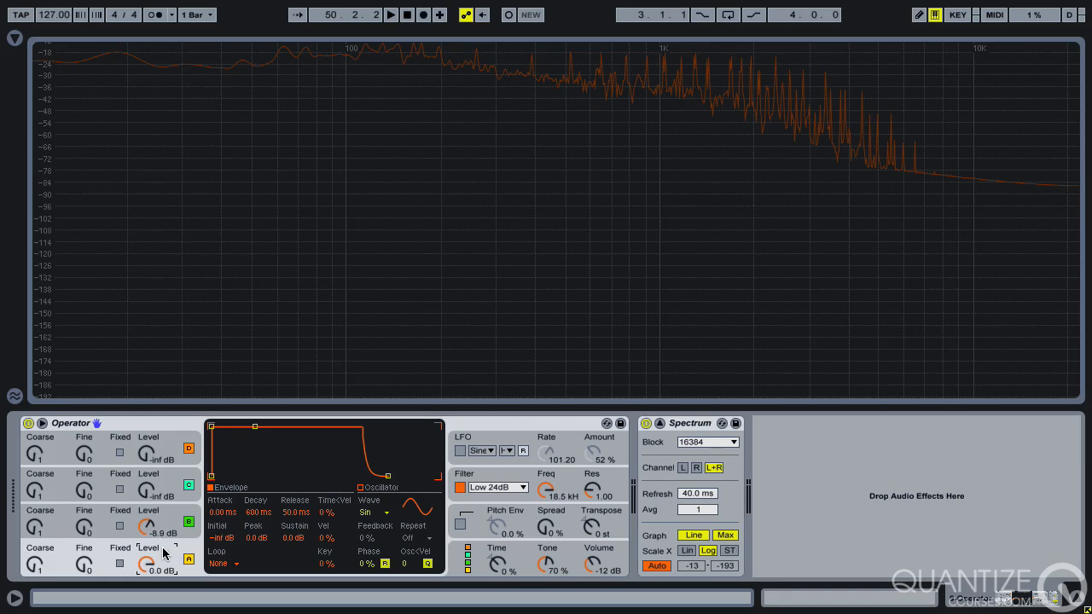
pyautogui.click(211, 516)
pyautogui.write('3000')
pyautogui.press('Return')
pyautogui.click(294, 513)
pyautogui.write('30')
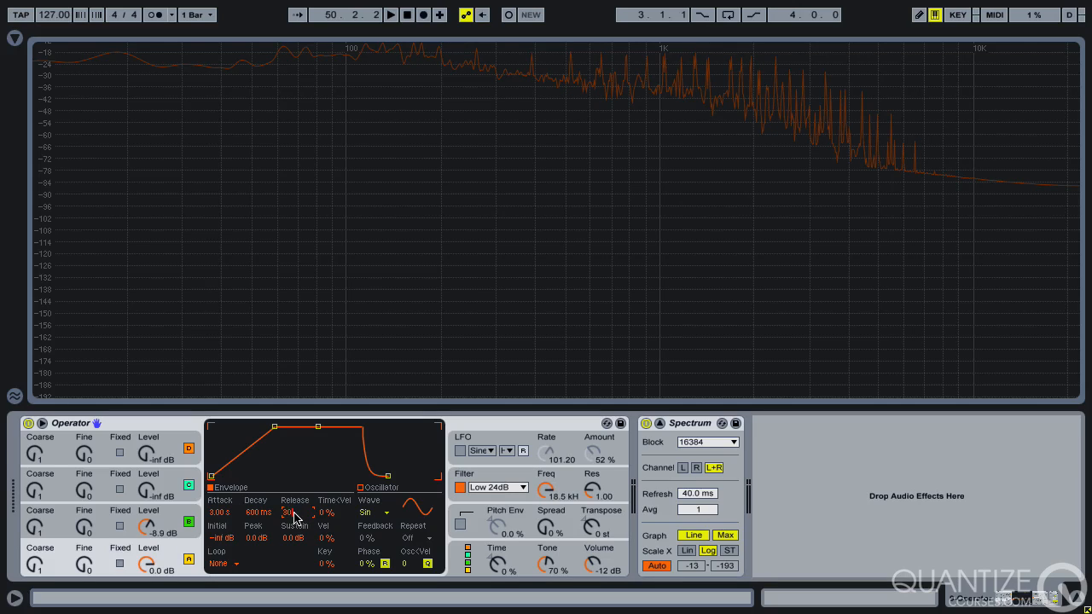
pyautogui.write('00')
pyautogui.press('Return')
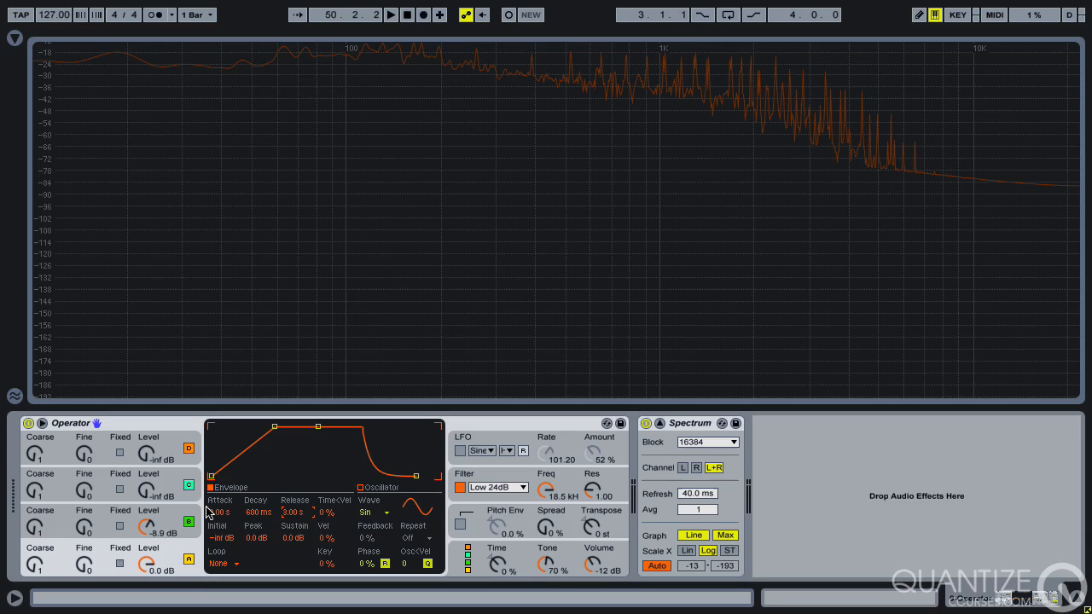
# Copy all of oscillator A's settings to oscillator B.
pyautogui.click(103, 512)
pyautogui.rightClick(270, 461)
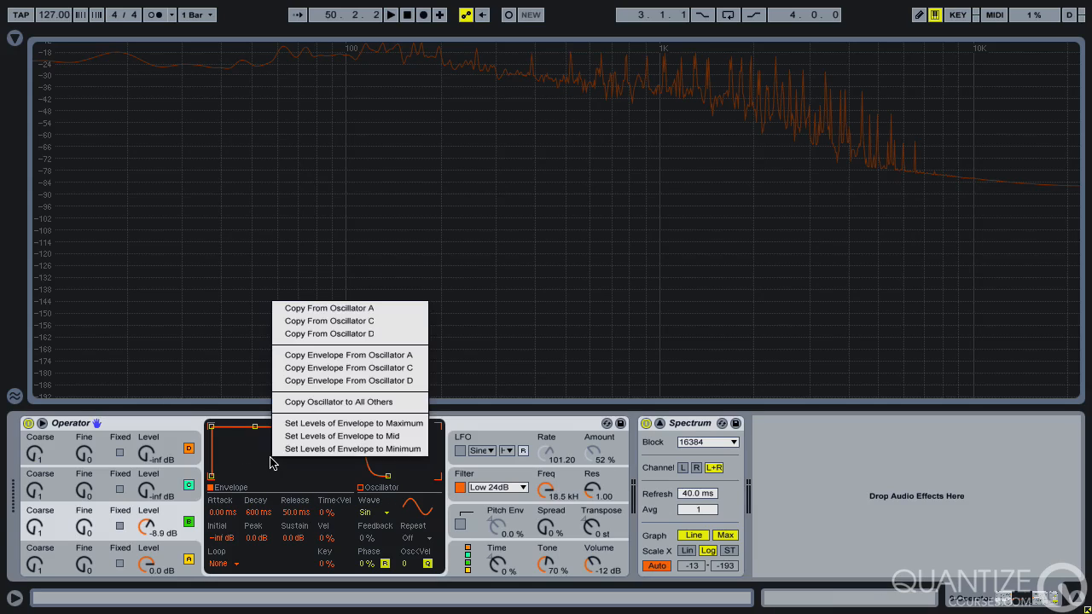
pyautogui.click(333, 309)
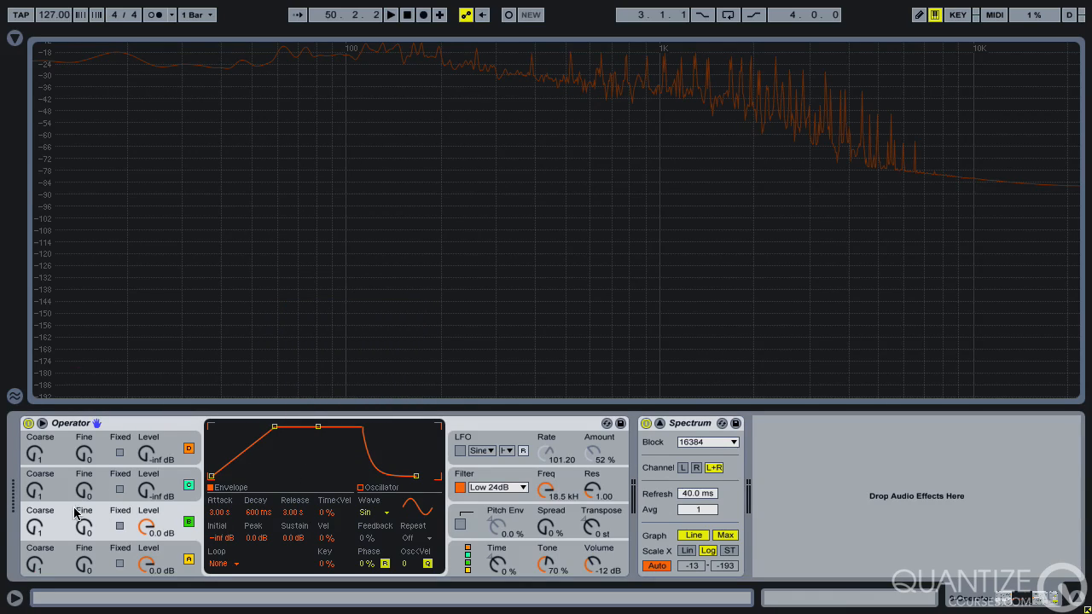
# Change oscillator B's waveform to Saw 16 and play a test note.
pyautogui.click(384, 517)
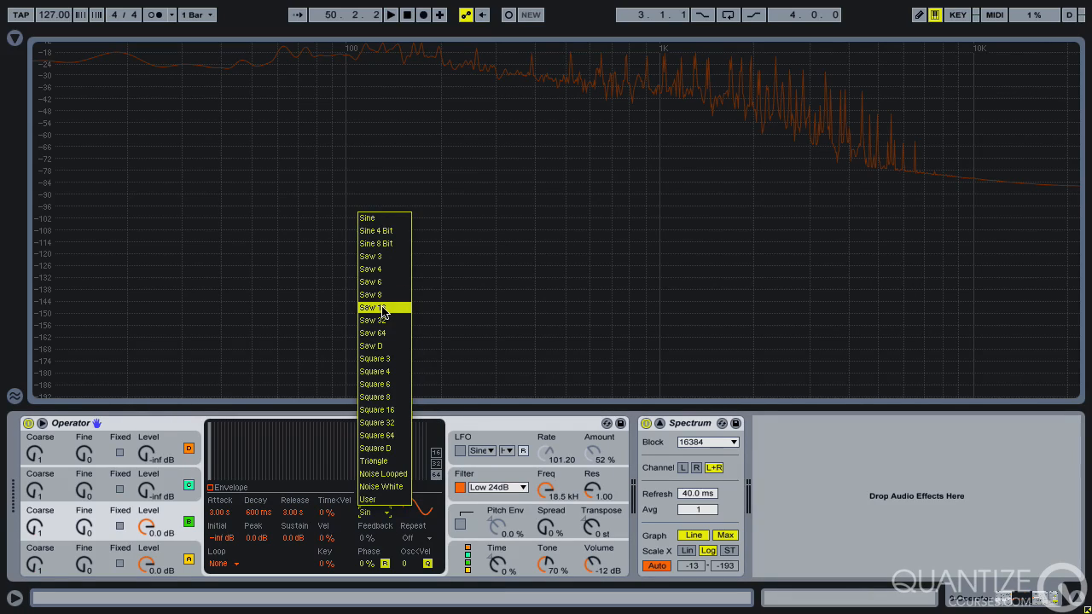
pyautogui.click(383, 309)
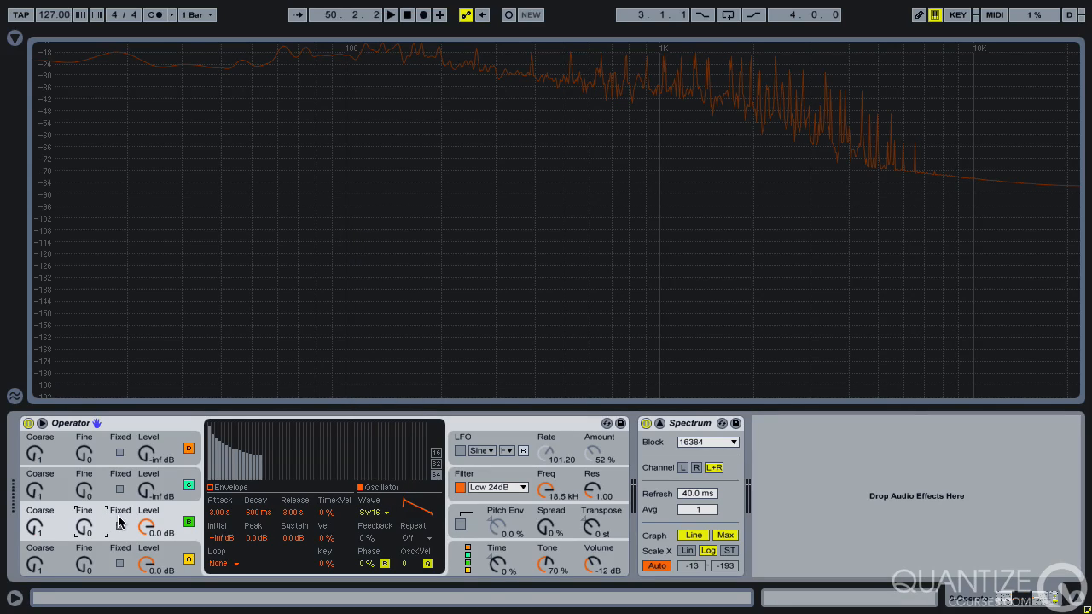
pyautogui.click(189, 522)
pyautogui.press('a')
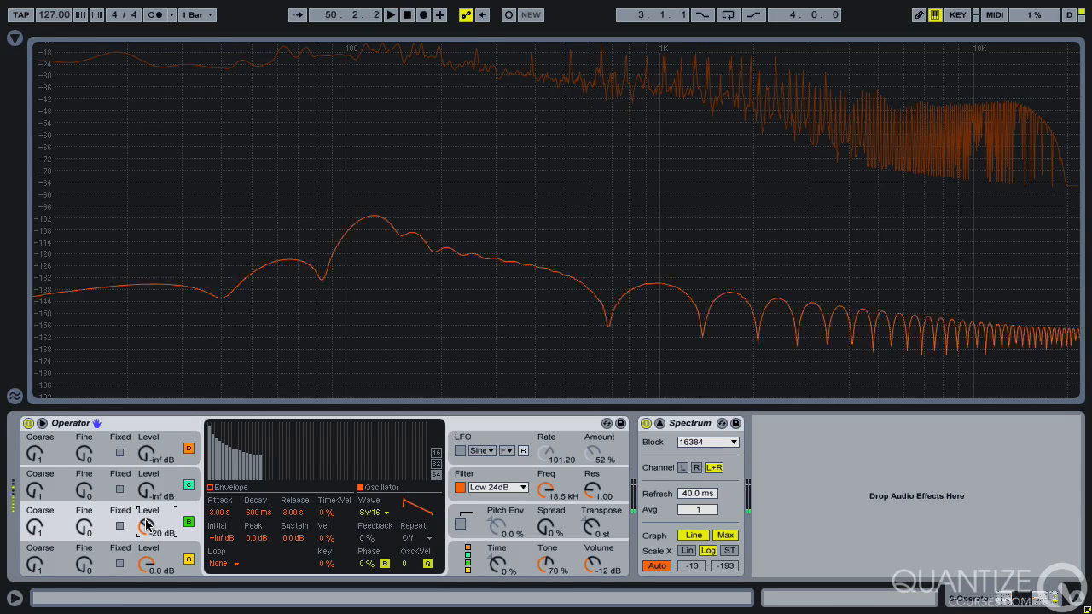
# Set oscillator B's level to -12 dB and its coarse tuning to 6.
pyautogui.moveTo(145, 519); pyautogui.dragTo(146, 502)
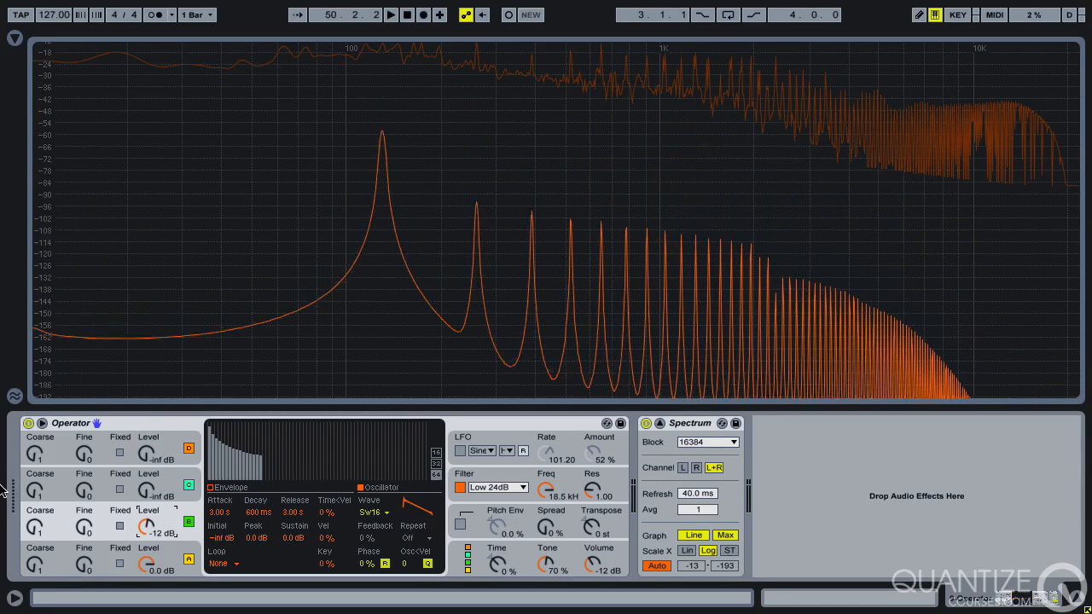
pyautogui.click(39, 527)
pyautogui.moveTo(40, 526); pyautogui.dragTo(40, 507)
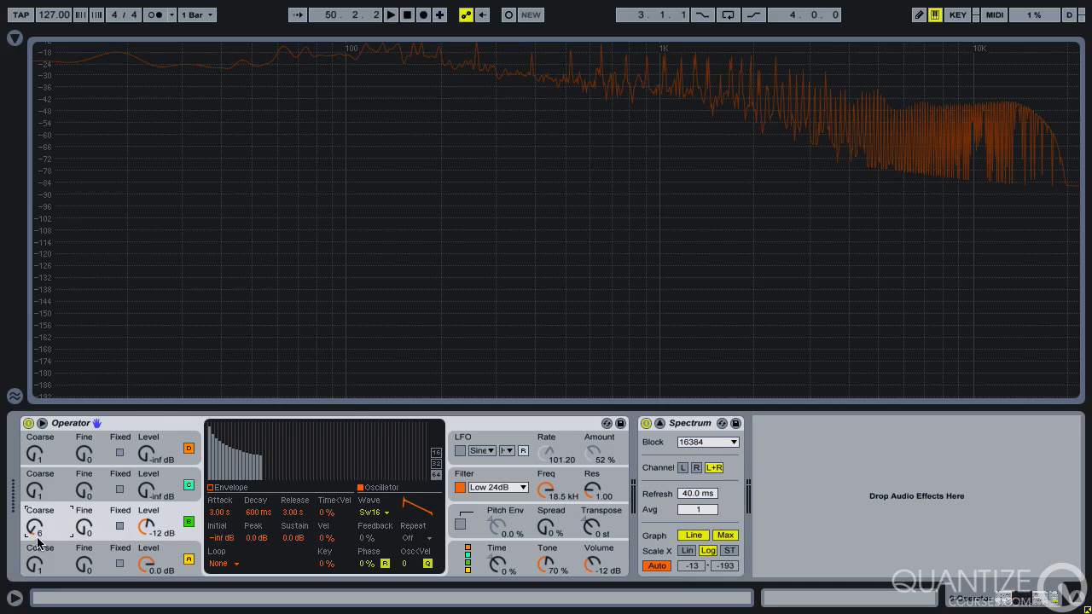